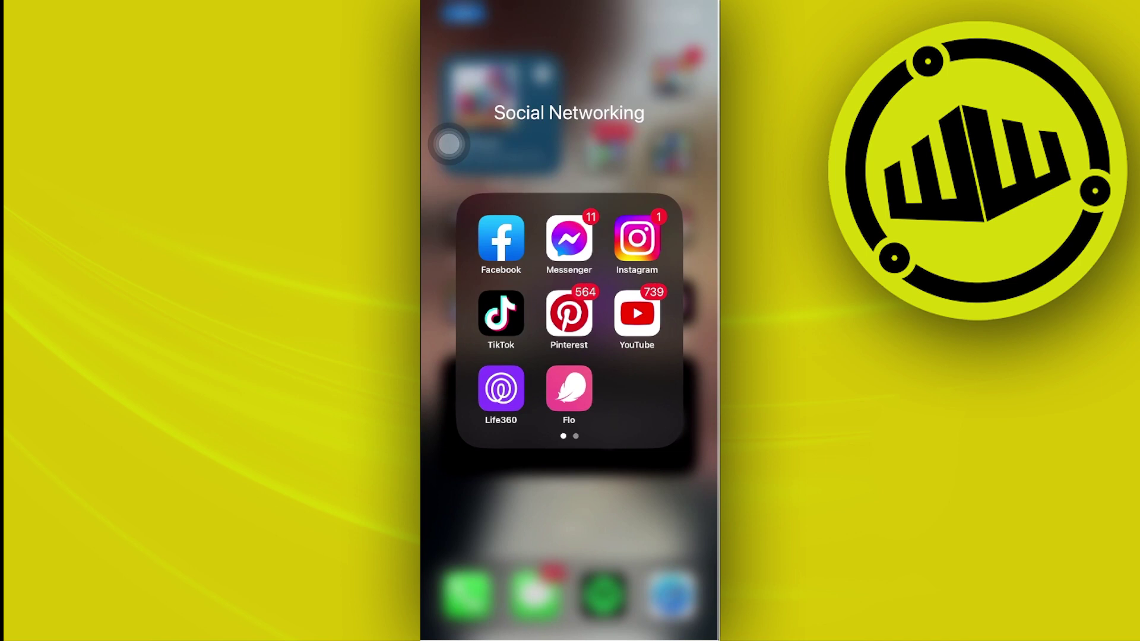
- Launch TikTok and capture a three-second keyboard clip, then continue to editing
left_click(500, 314)
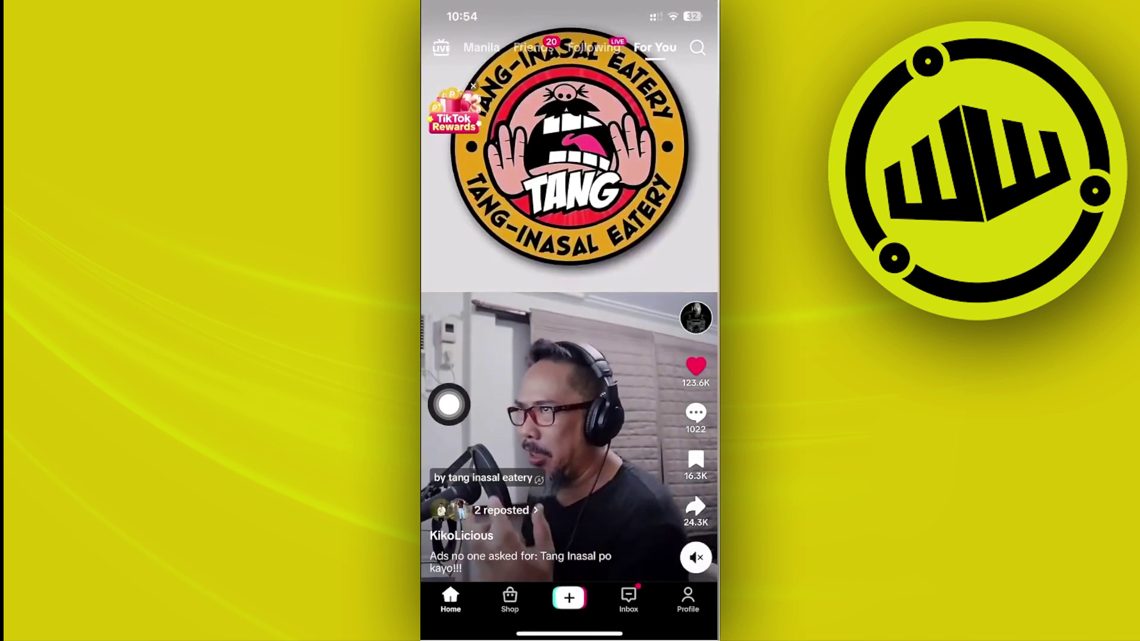
left_click(569, 598)
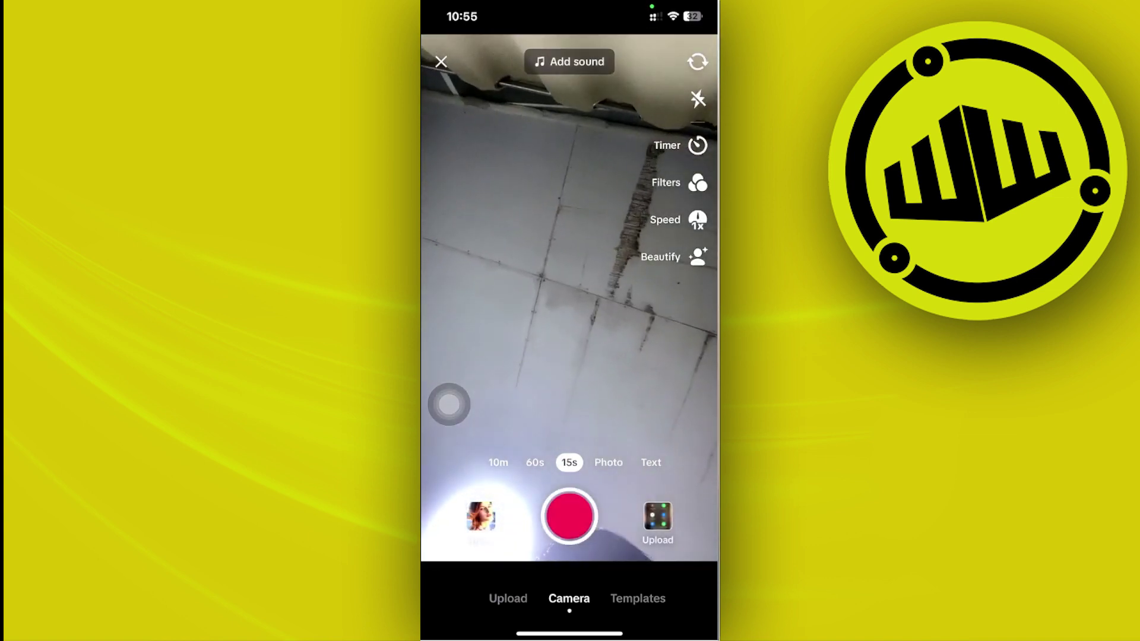
left_click(569, 517)
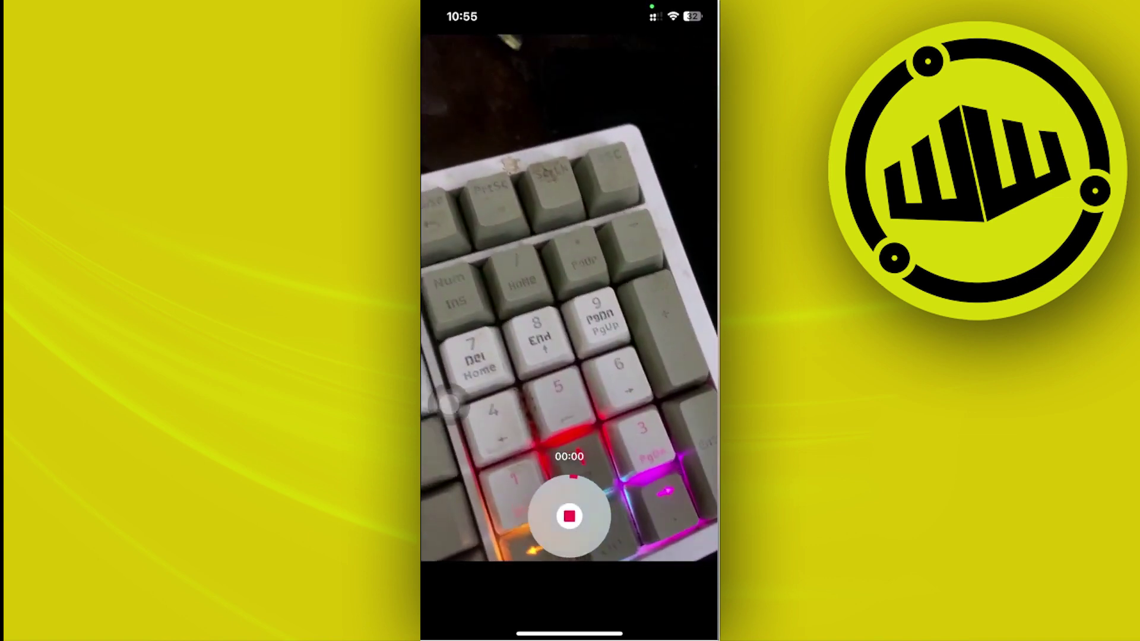
left_click(569, 517)
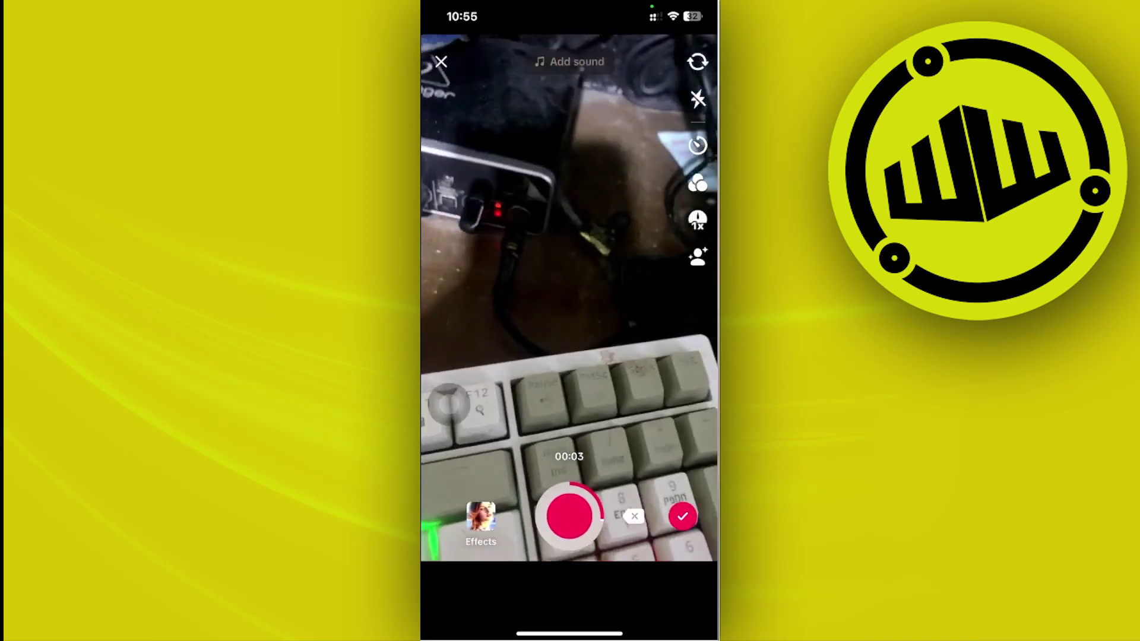
left_click(682, 516)
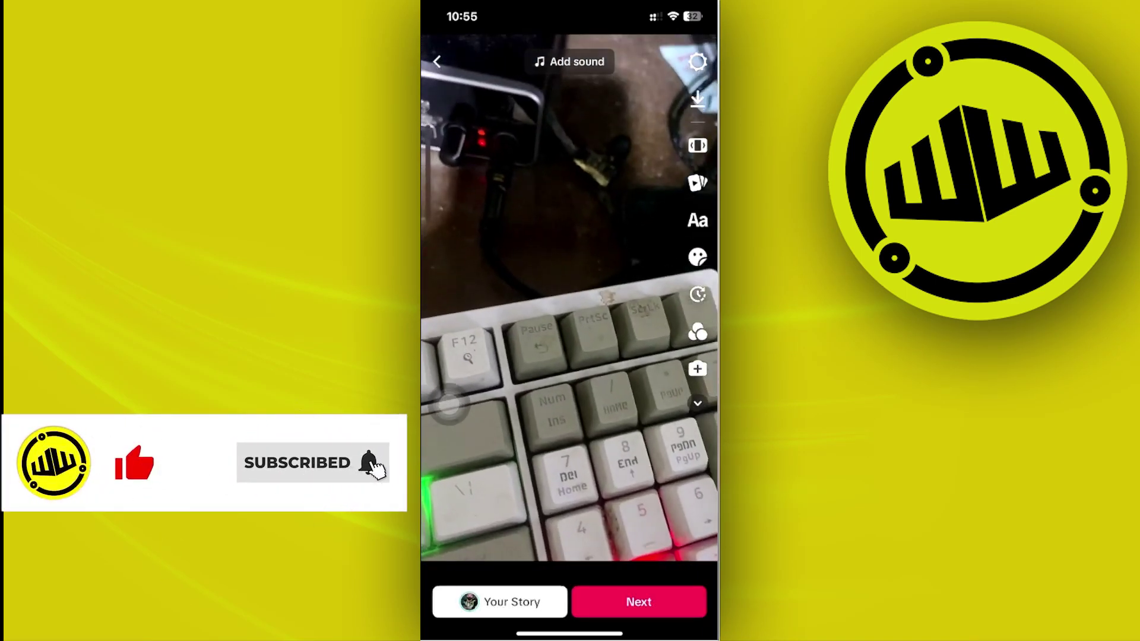
- Expand the side editing toolbar and open the Voice effects panel
left_click(697, 402)
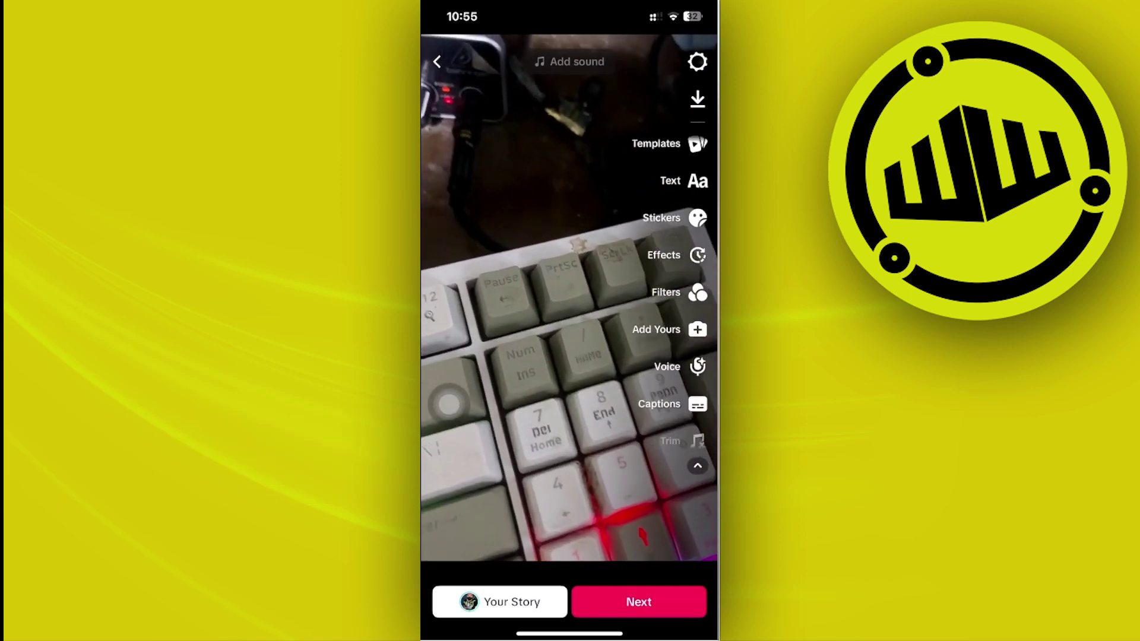
left_click(689, 369)
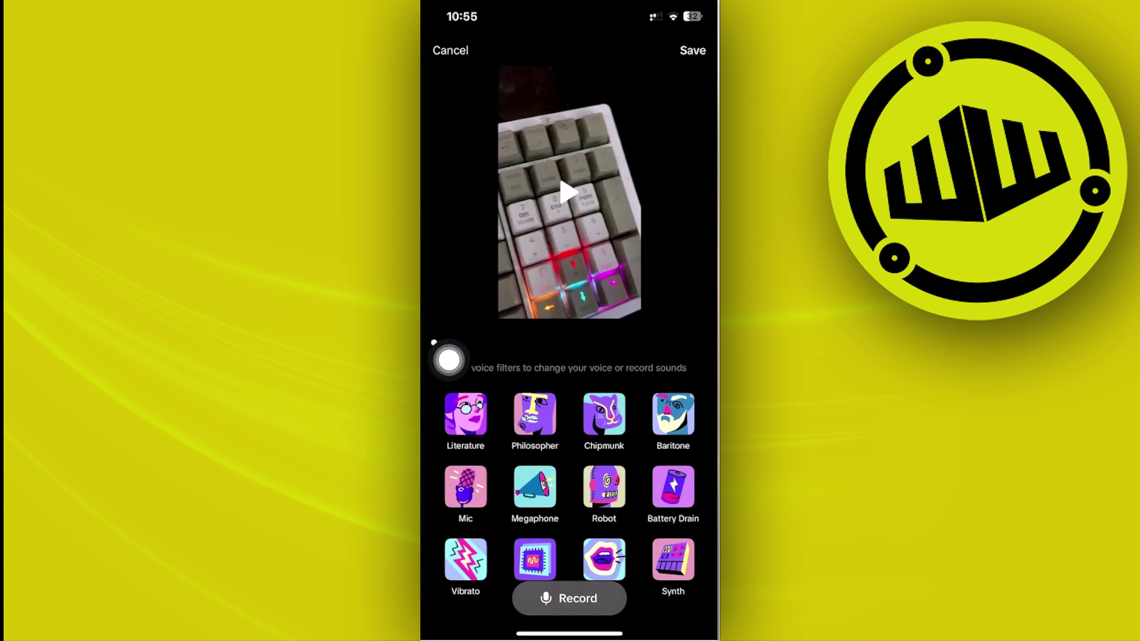
- Record a short voiceover over the keyboard clip and confirm it with Done
left_click(569, 599)
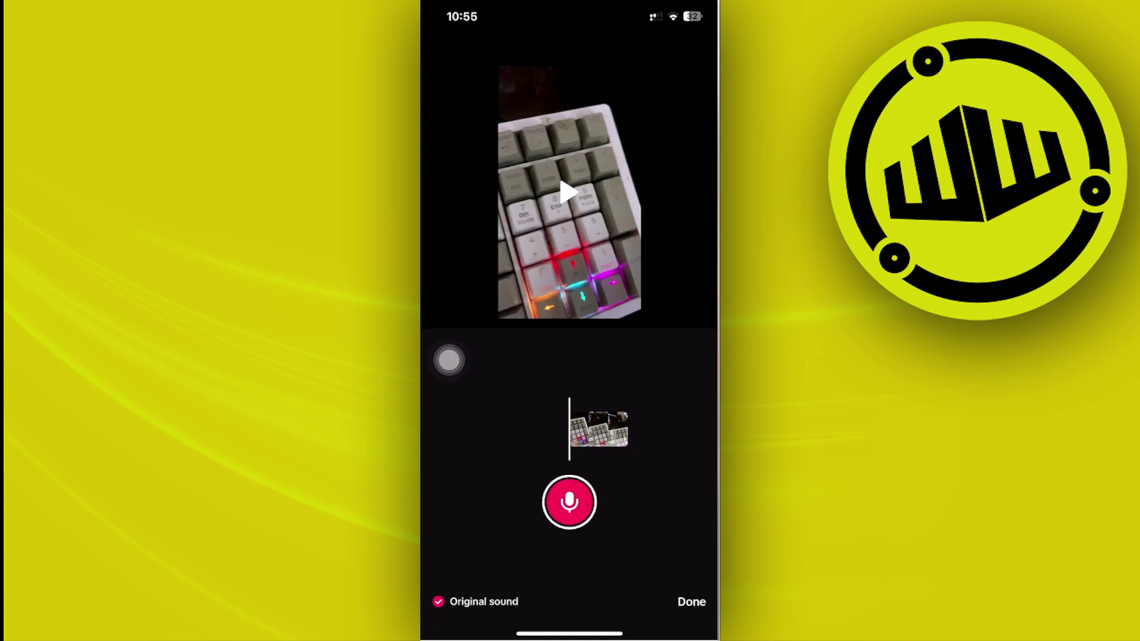
left_click(569, 501)
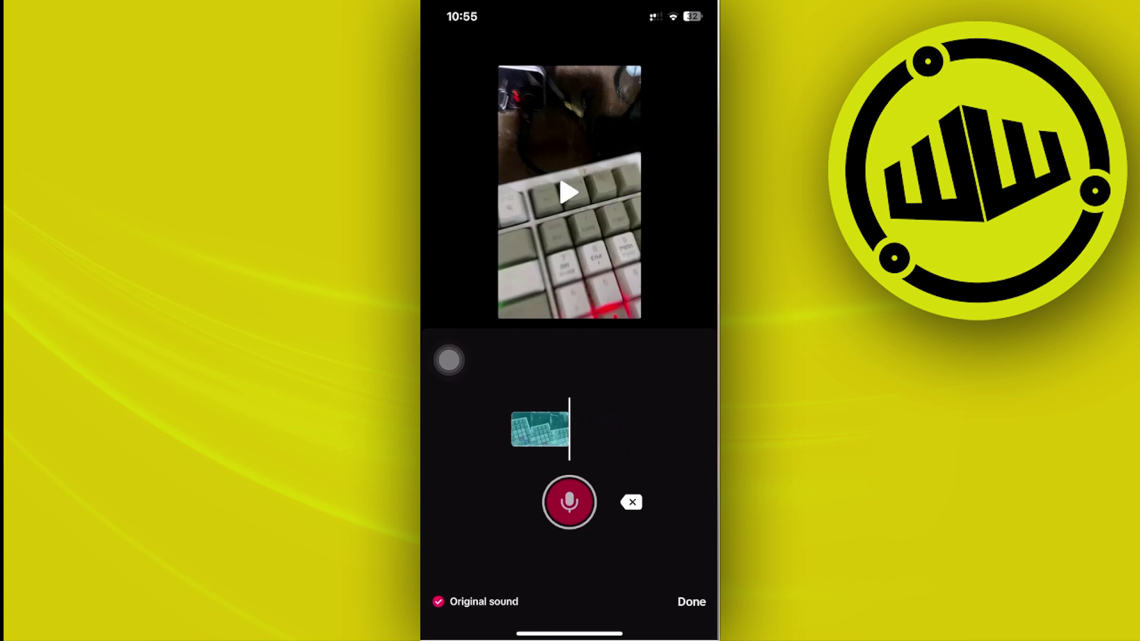
left_click(691, 601)
left_click(693, 49)
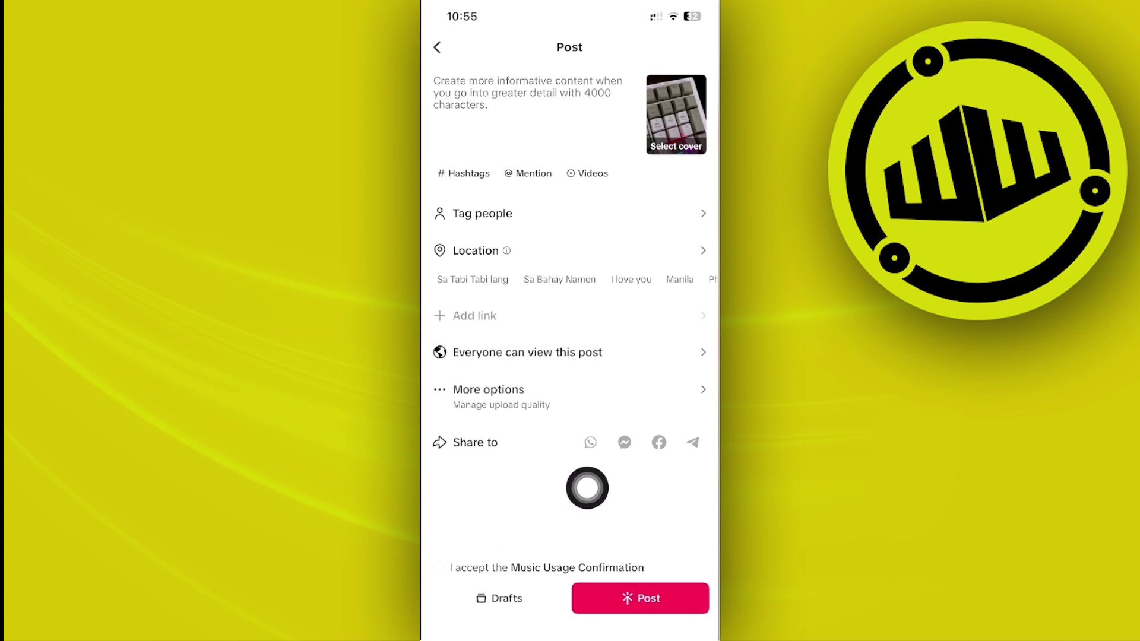
- Exit TikTok to the home screen, leaving the post unpublished
key("super+h")
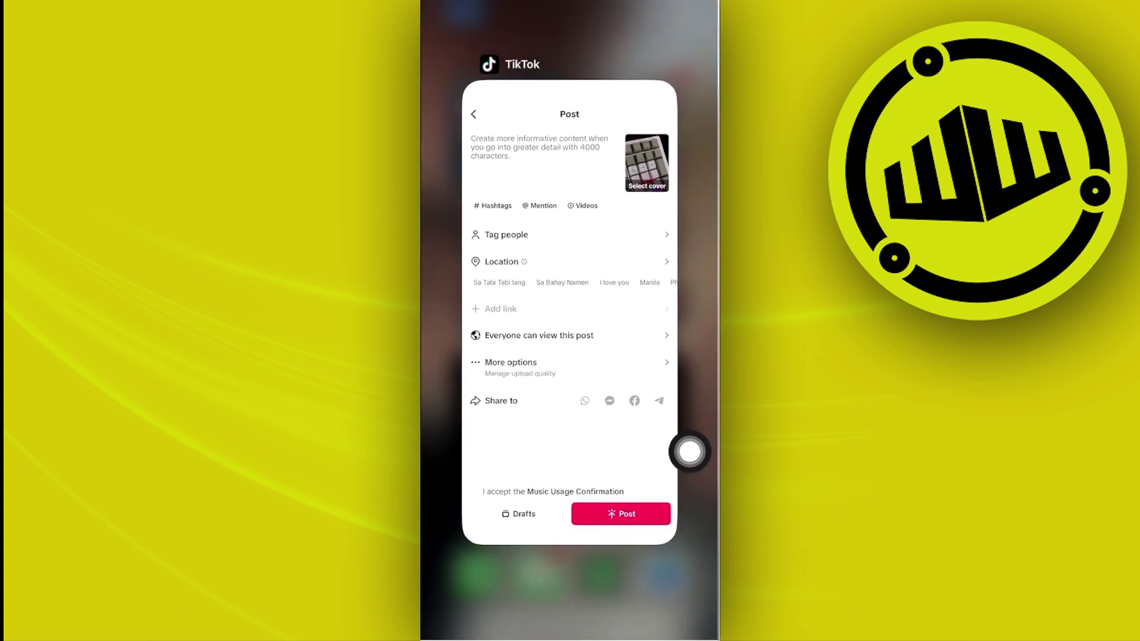